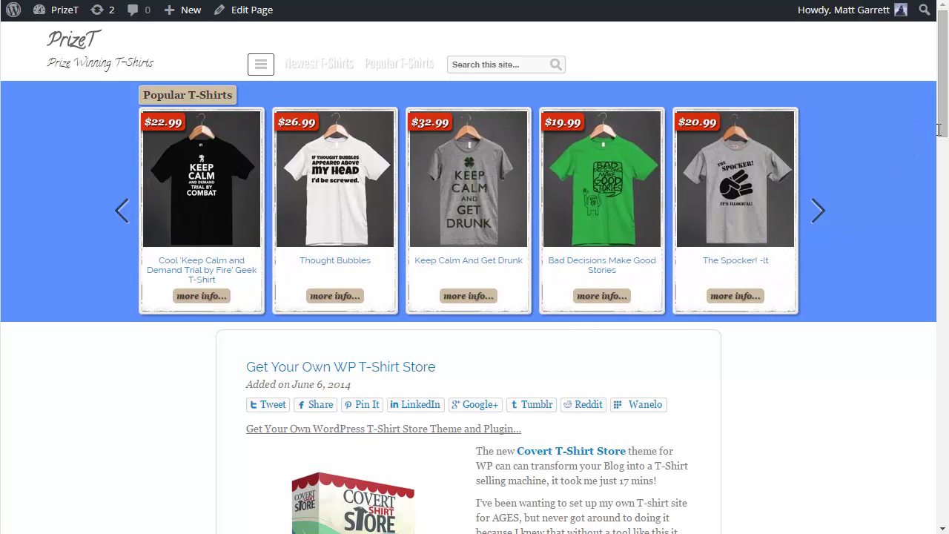
- Scroll down the post toward the Search For Shirts admin page
{"action": "left_click_drag", "start_coordinate": [945, 126], "coordinate": [945, 291]}
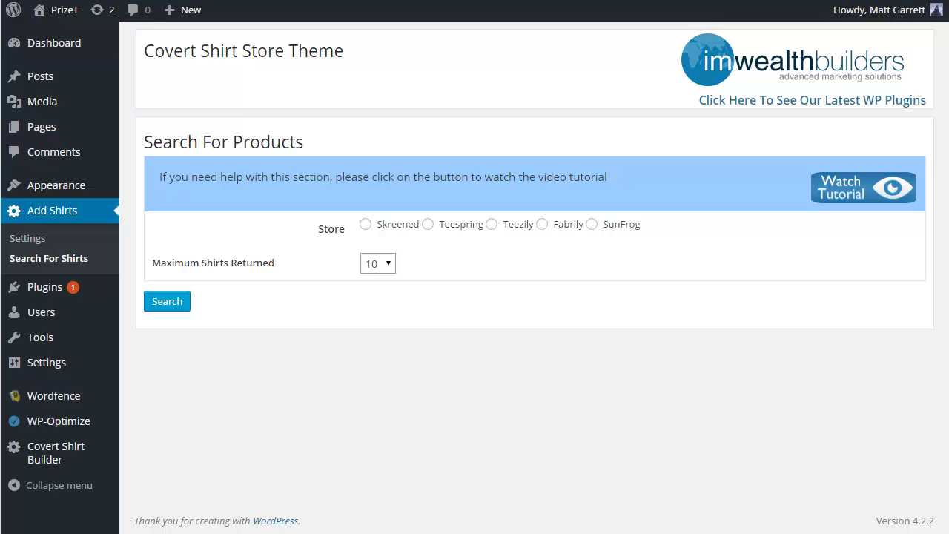
- Choose SunFrog as the shirt store to search
{"action": "left_click", "coordinate": [591, 226]}
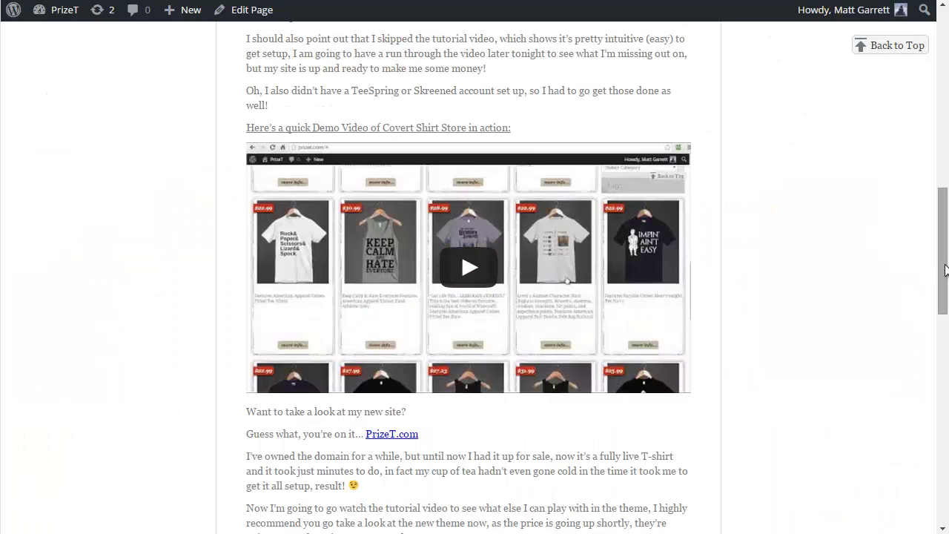
- Scroll up the blog post toward the Covert Shirt Store box image
{"action": "mouse_move", "coordinate": [942, 252]}
{"action": "left_mouse_down"}
{"action": "mouse_move", "coordinate": [944, 58]}
{"action": "mouse_move", "coordinate": [944, 245]}
{"action": "left_mouse_up"}
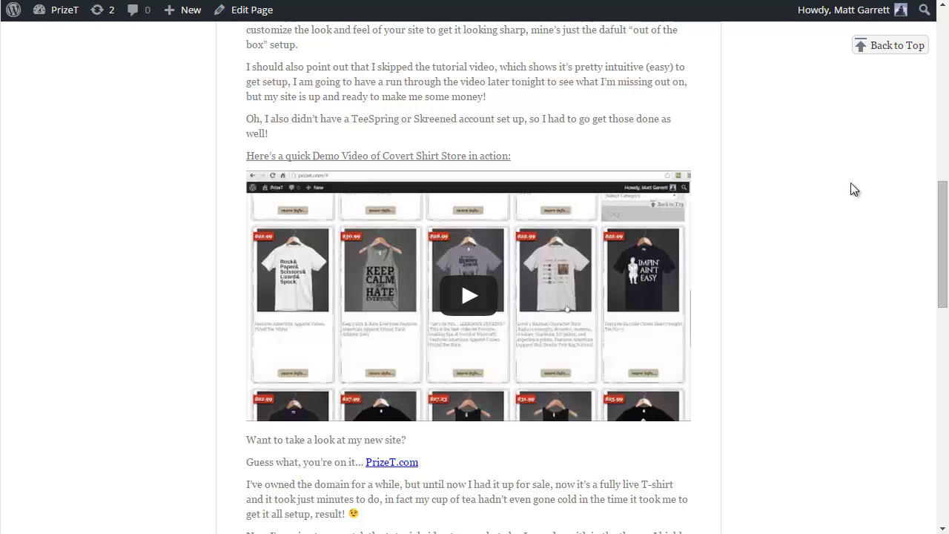
{"action": "left_click_drag", "start_coordinate": [941, 222], "coordinate": [941, 142]}
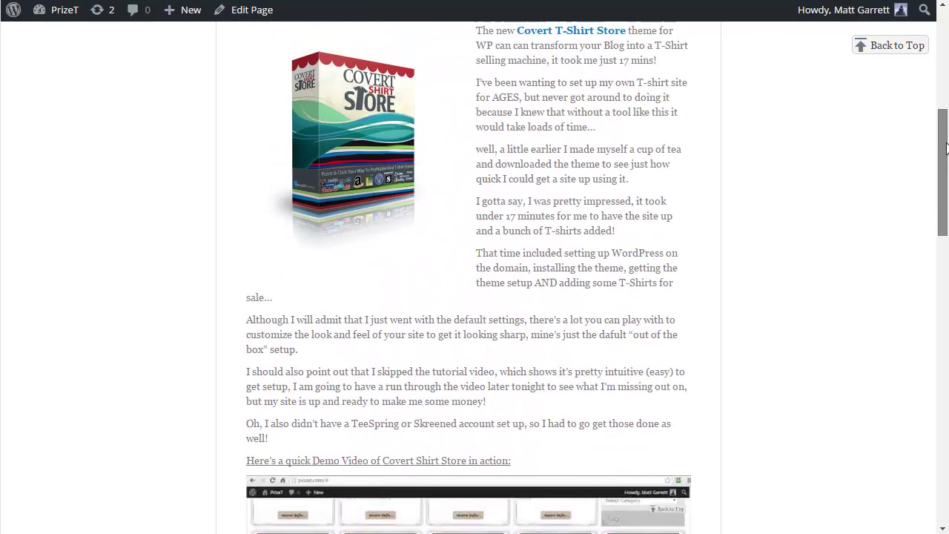